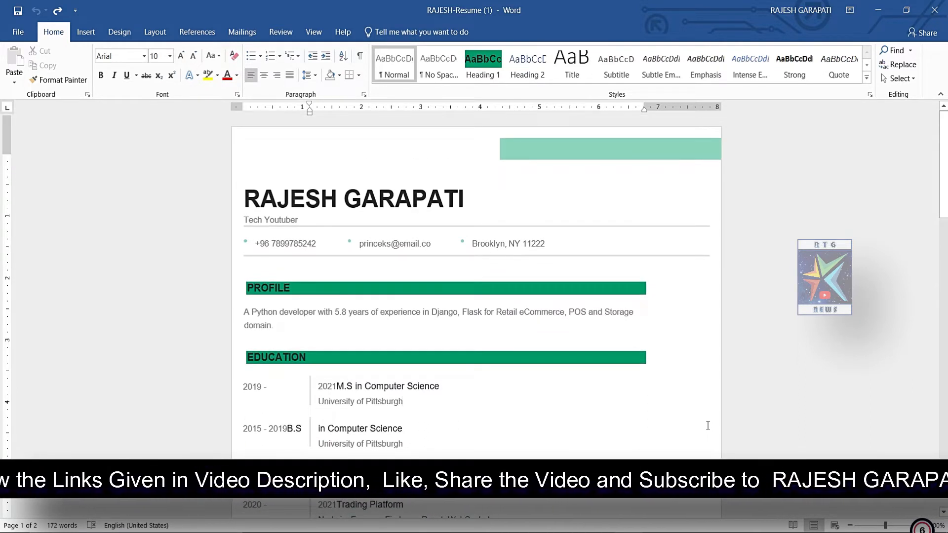
Scroll the landing page and highlight the buildresume.learncodeonline.in web address
scroll(707, 426, down, 4)
scroll(708, 426, down, 5)
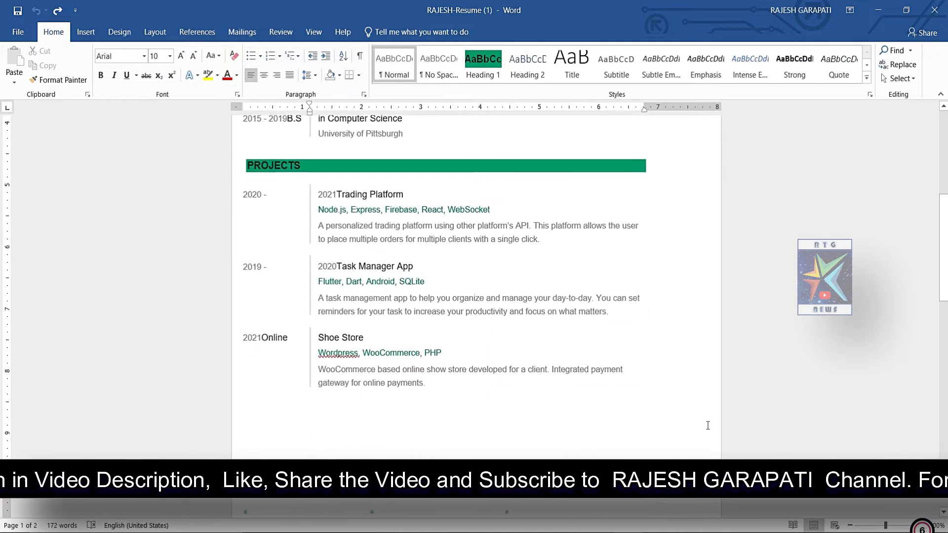
scroll(707, 425, down, 2)
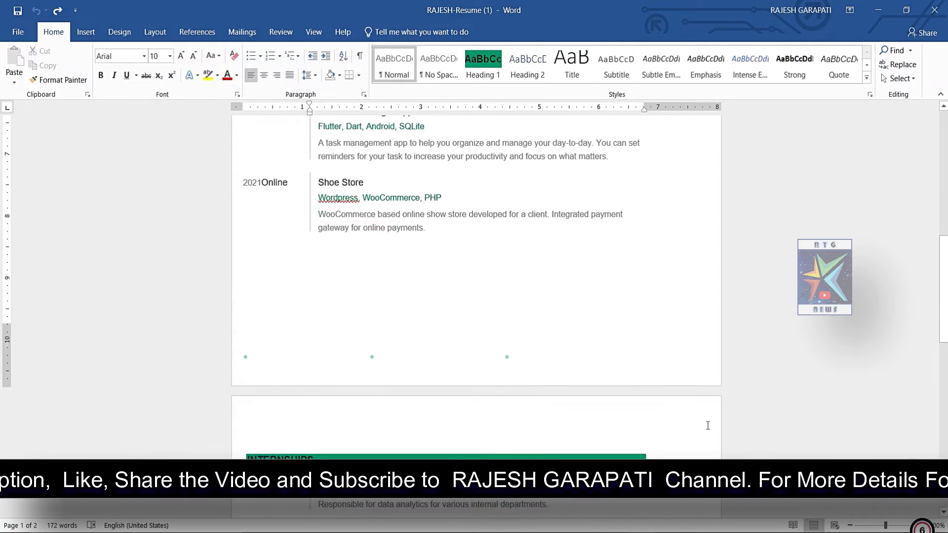
scroll(708, 426, down, 5)
scroll(707, 426, down, 5)
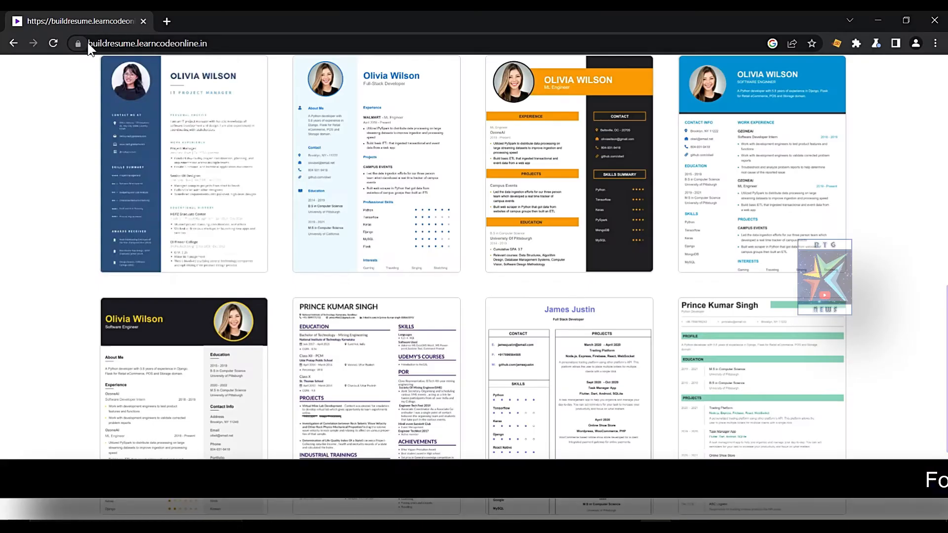
drag(88, 44, 205, 48)
click(241, 43)
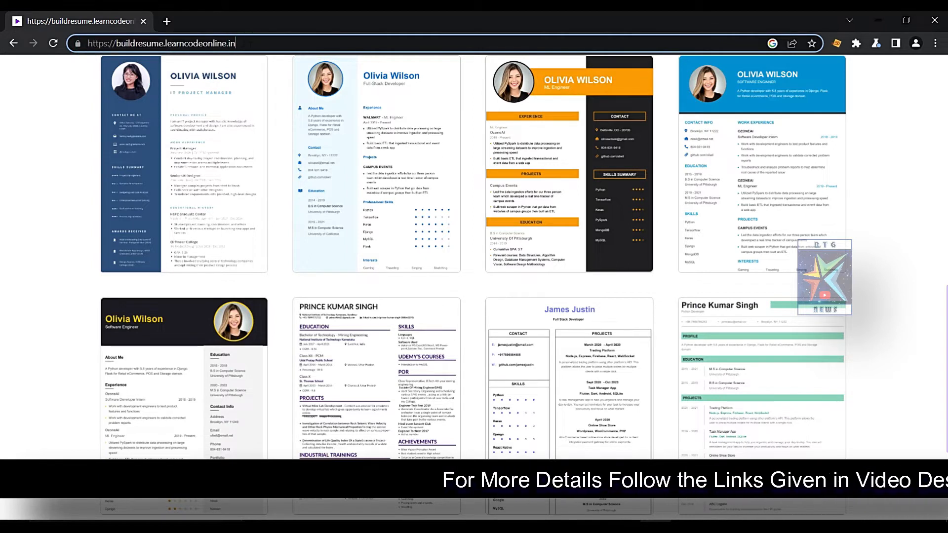
Start Build My CV and select the green-accented template, the last in the gallery
scroll(286, 224, up, 12)
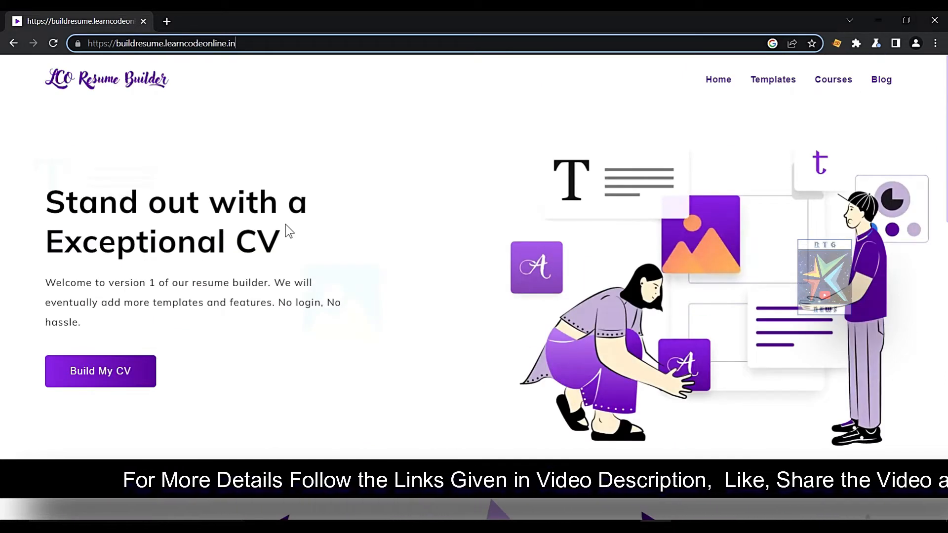
click(101, 378)
scroll(99, 372, down, 1)
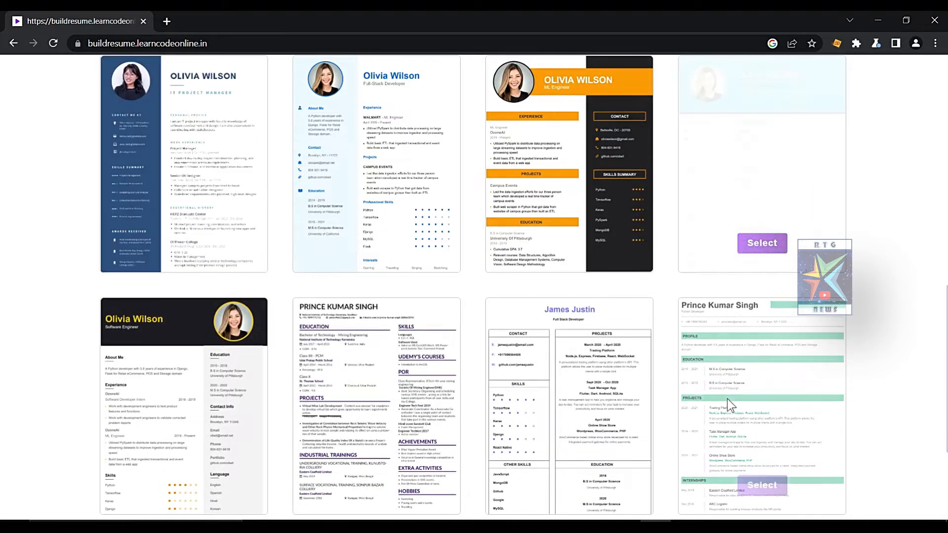
click(763, 487)
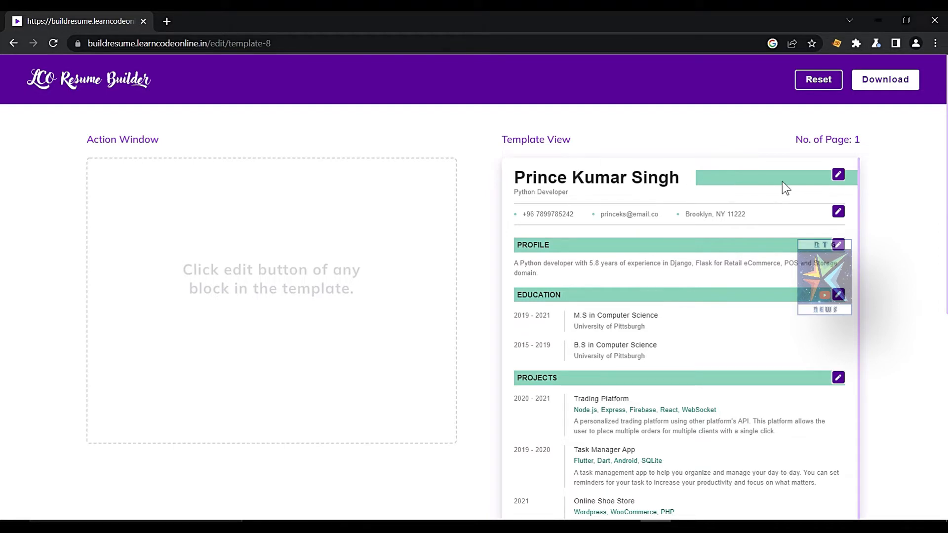
Replace the sample full name in the resume header with the owner's full name
click(837, 175)
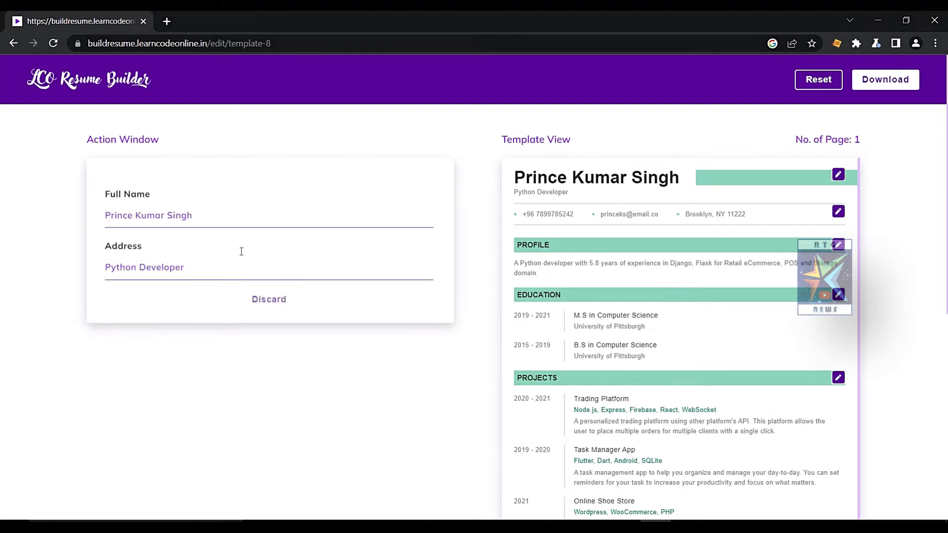
click(229, 214)
key(BackSpace)
key(BackSpace)
key(BackSpace)
key(BackSpace)
key(BackSpace)
key(BackSpace)
key(BackSpace)
key(BackSpace)
key(BackSpace)
key(BackSpace)
key(BackSpace)
key(BackSpace)
key(BackSpace)
key(BackSpace)
key(BackSpace)
key(BackSpace)
key(BackSpace)
key(BackSpace)
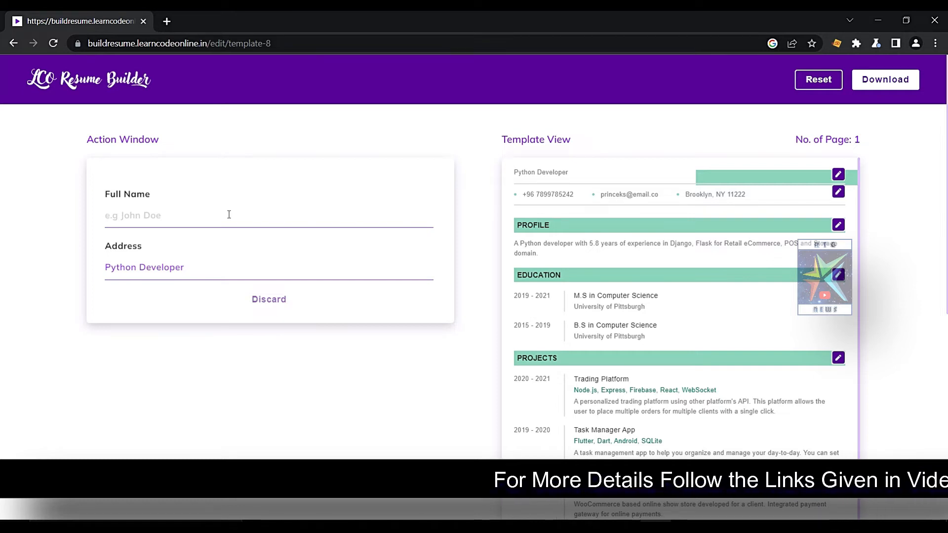
text(R)
key(BackSpace)
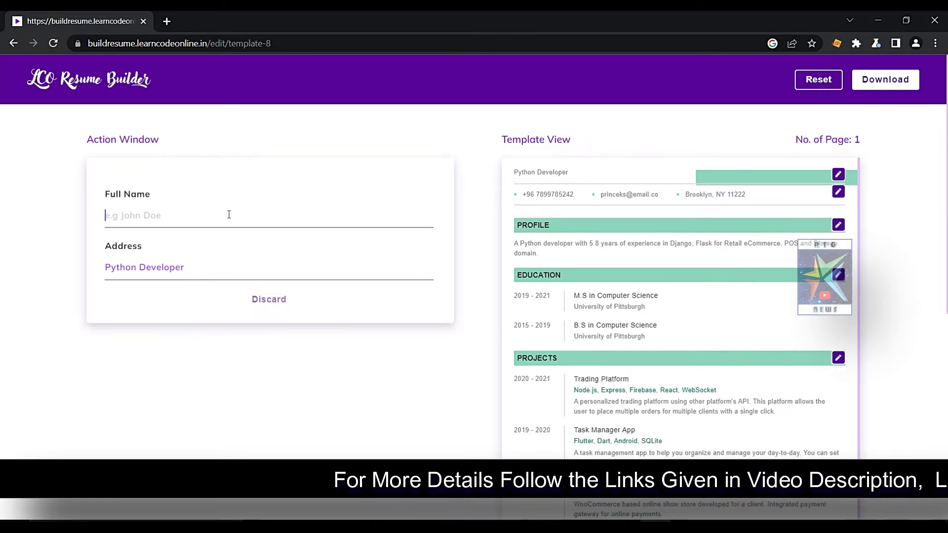
text(RAJESH GARAPATI)
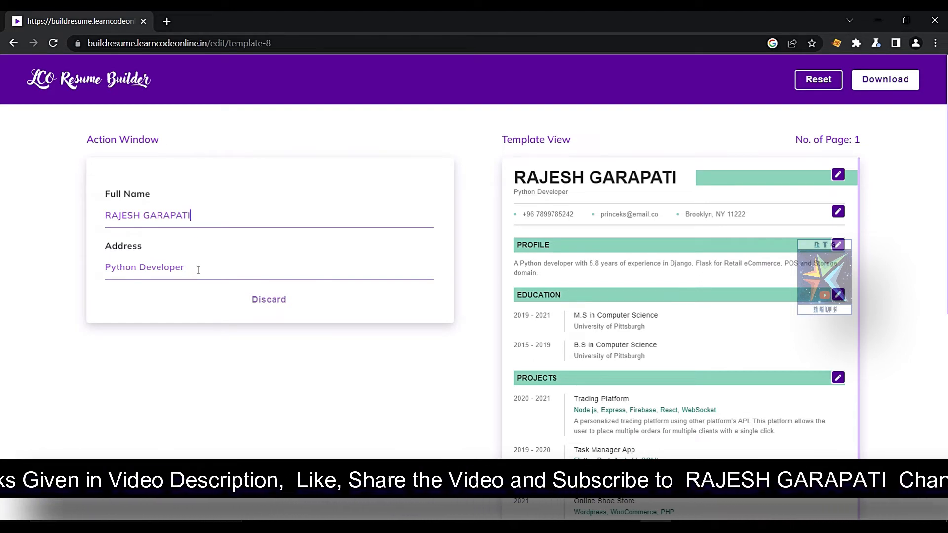
Change the subtitle from Python Developer to TECH YOUTUBER
drag(198, 270, 26, 268)
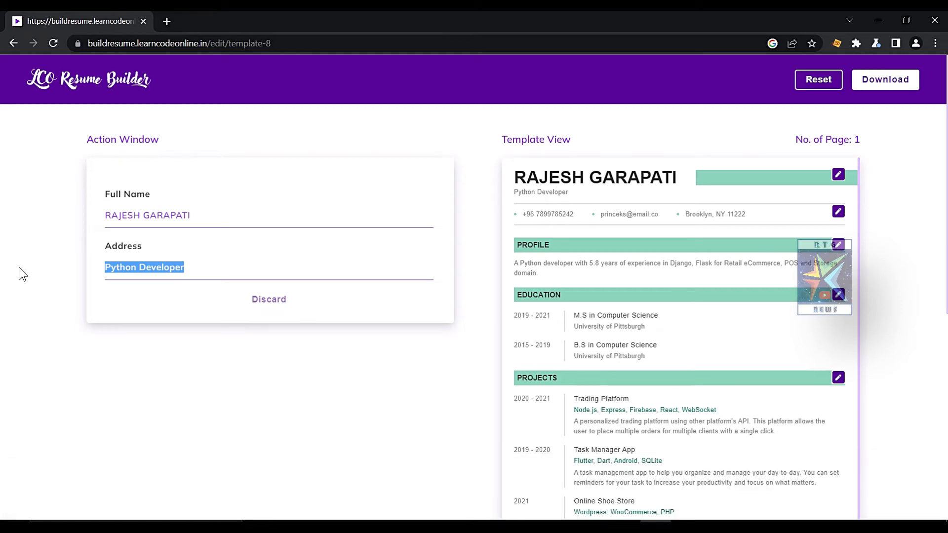
text(TE)
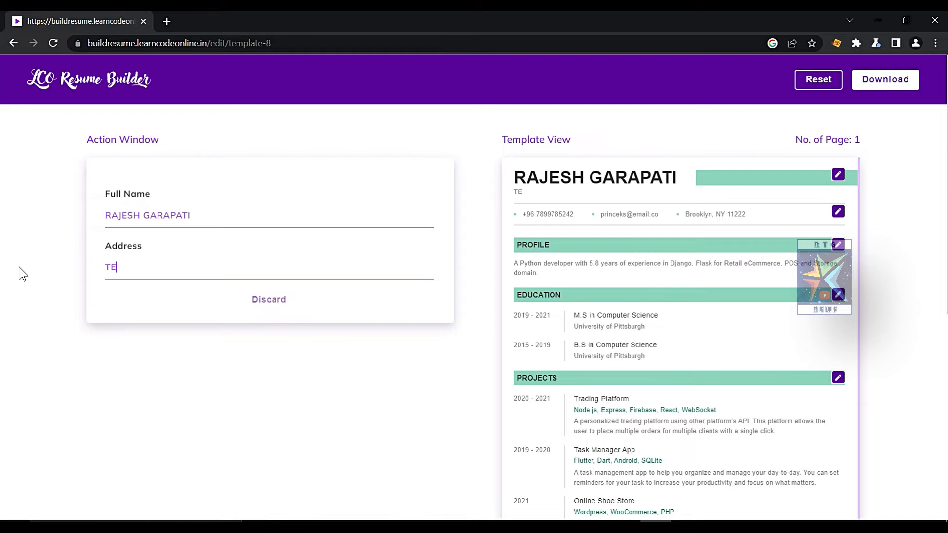
text(CH YOUTUBER)
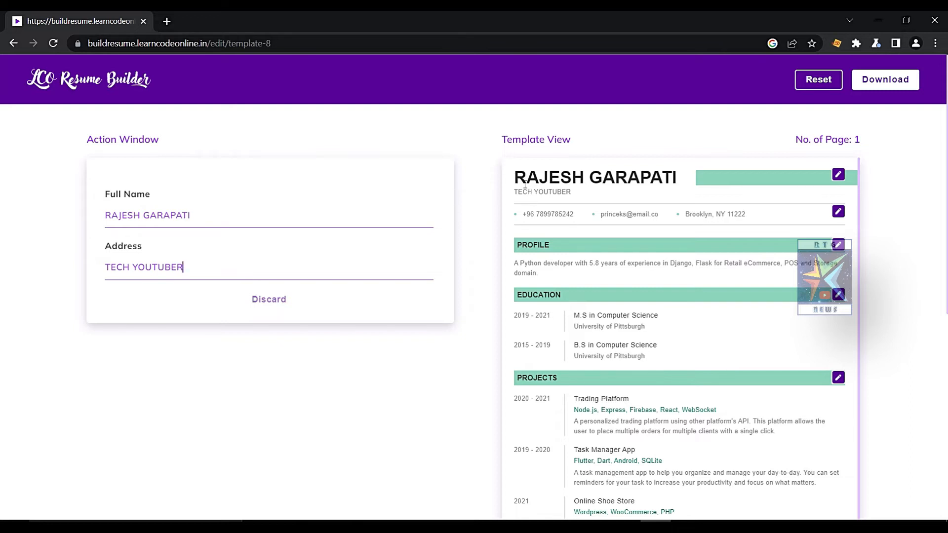
drag(520, 178, 578, 196)
Review the sample email, phone and postal address fields, leaving them unchanged
click(345, 353)
click(837, 212)
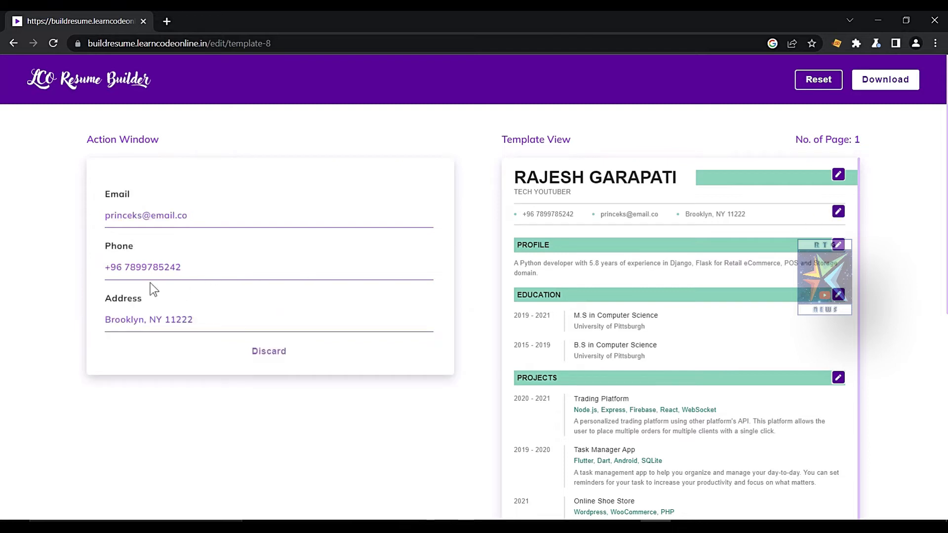
drag(197, 215, 75, 238)
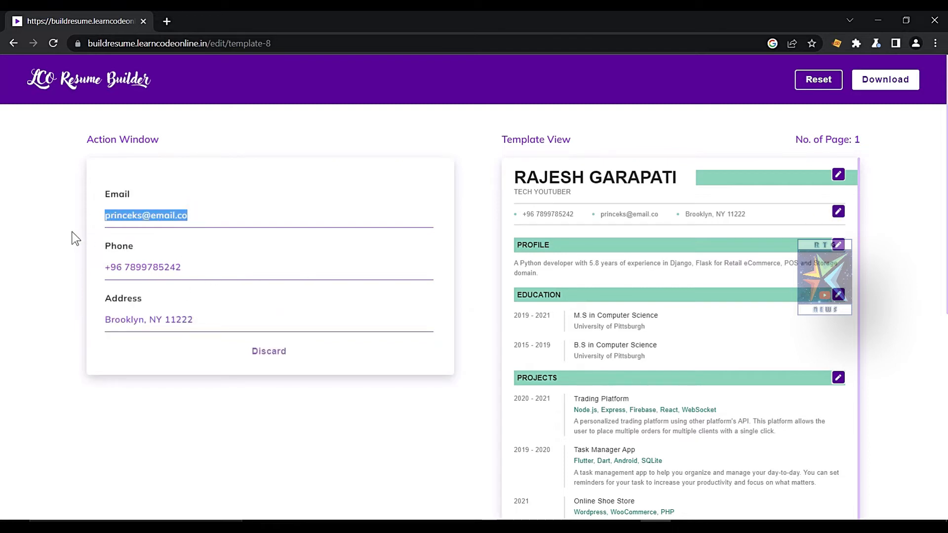
drag(192, 269, 33, 286)
drag(217, 325, 31, 336)
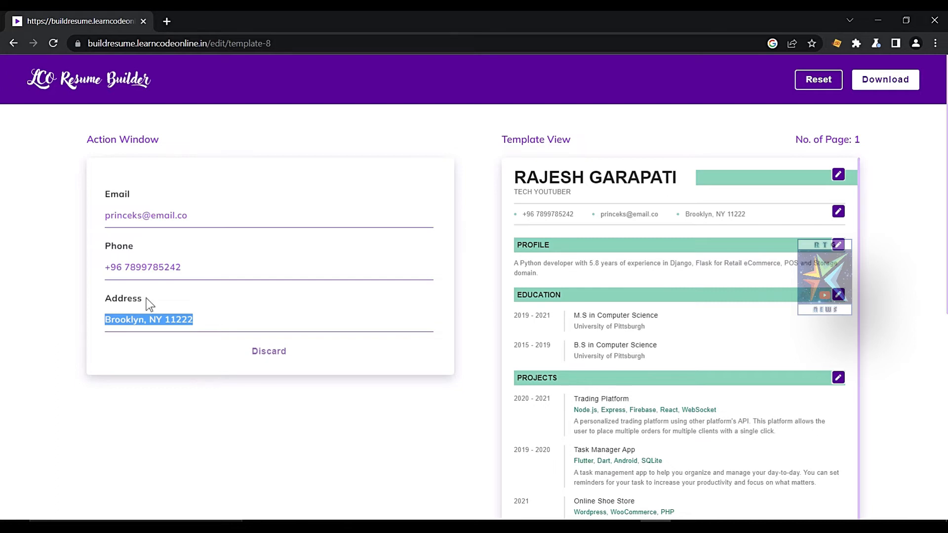
click(396, 239)
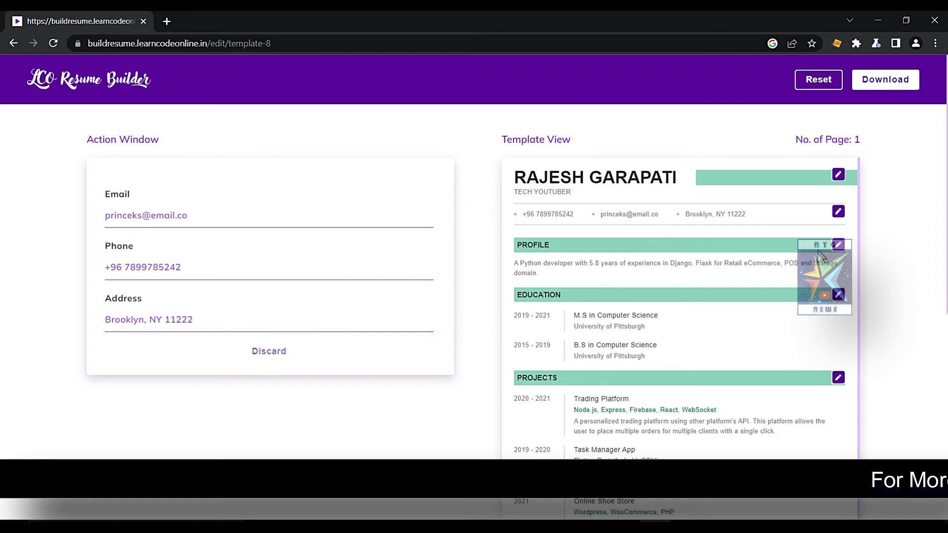
Review the profile bio, then open the Trading Platform and Task Manager App project entries
click(839, 246)
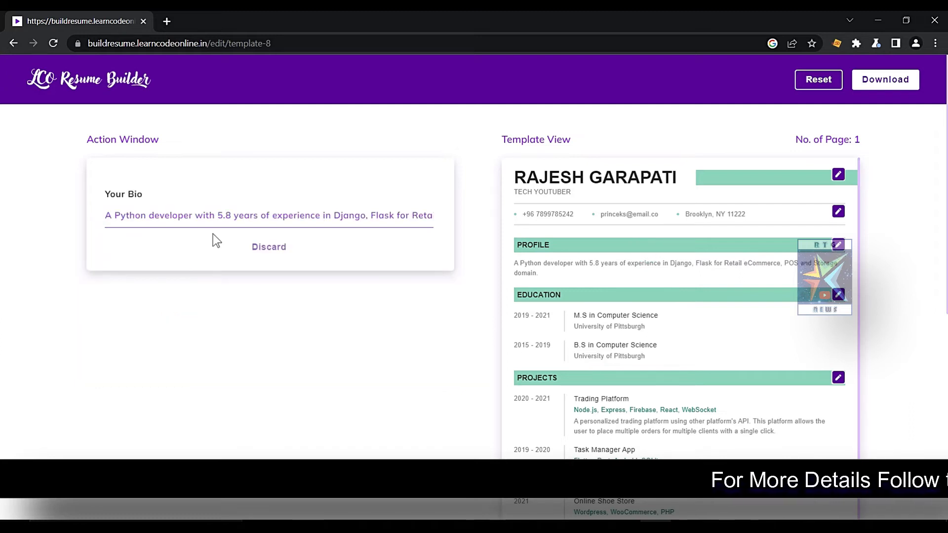
drag(106, 219, 478, 254)
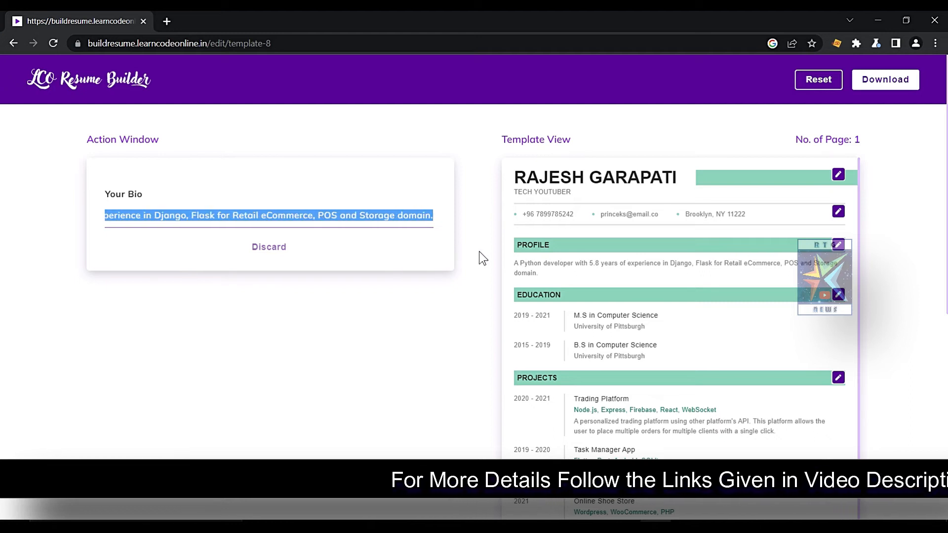
click(499, 330)
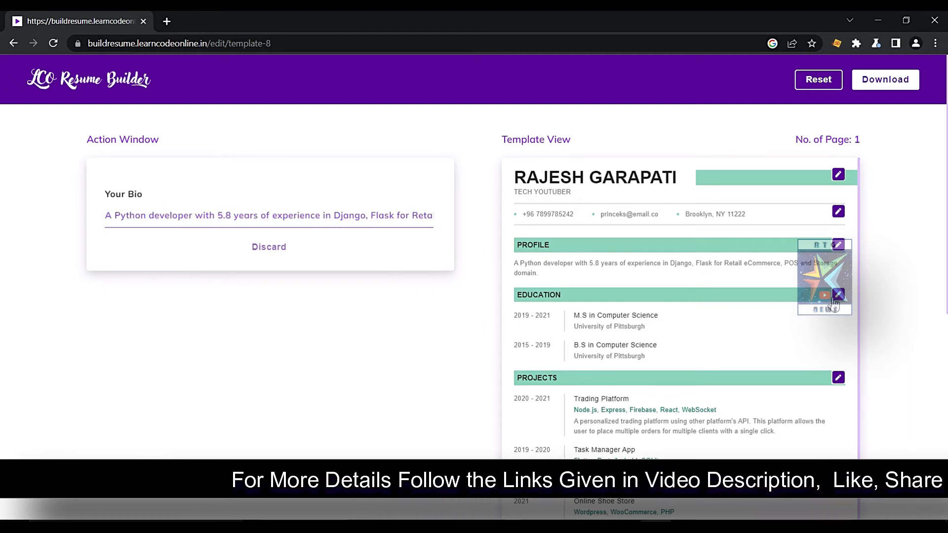
scroll(852, 390, down, 1)
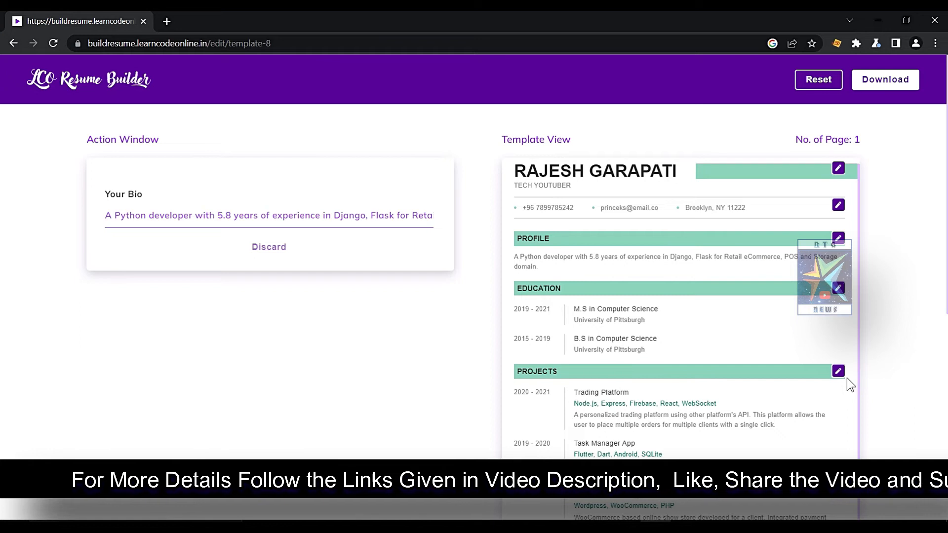
click(838, 373)
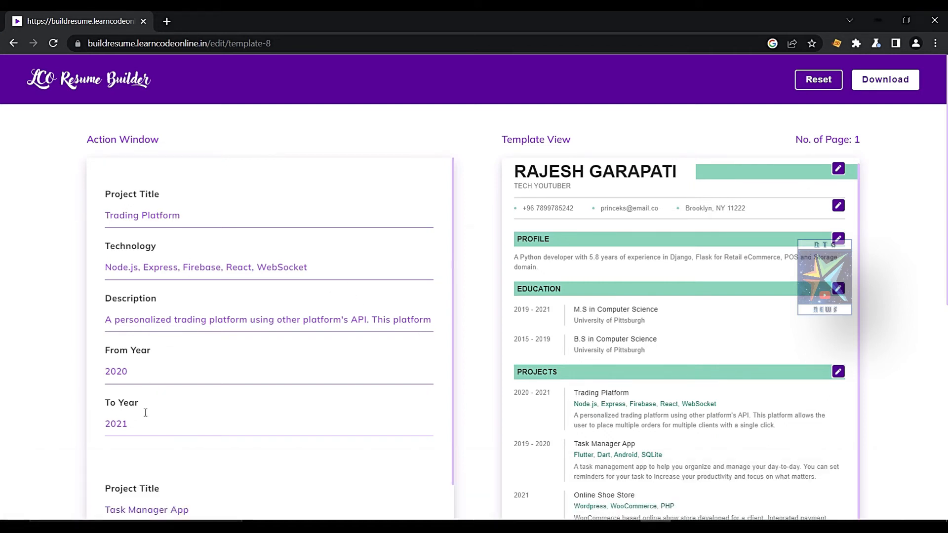
Download the edited resume as a one-page PDF and view it
click(488, 248)
scroll(464, 355, down, 6)
scroll(464, 358, up, 6)
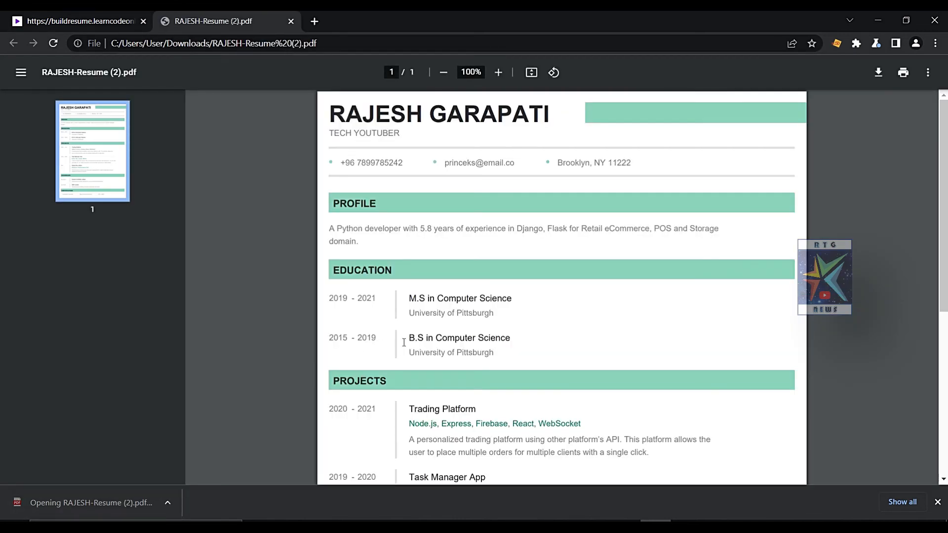
Scroll through the downloaded resume PDF, then return to the resume builder
scroll(404, 342, down, 6)
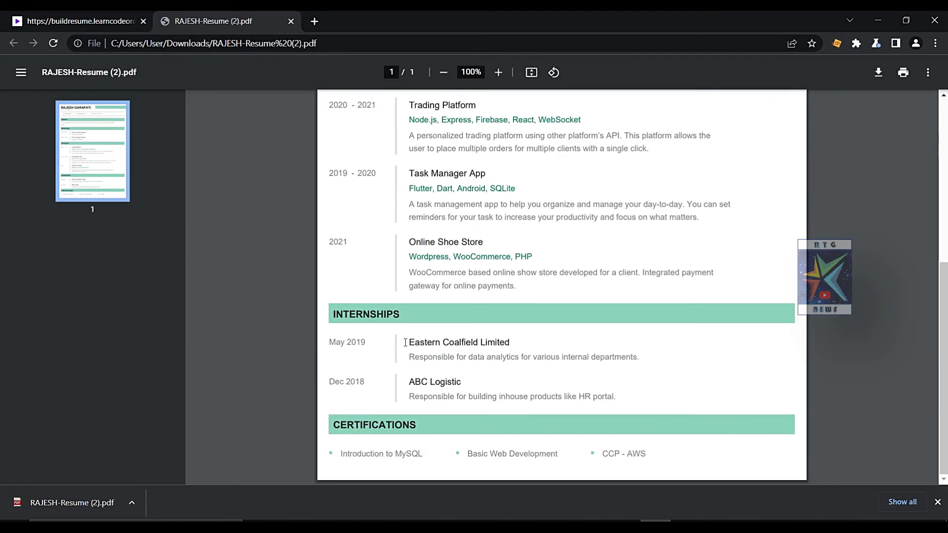
scroll(405, 342, up, 6)
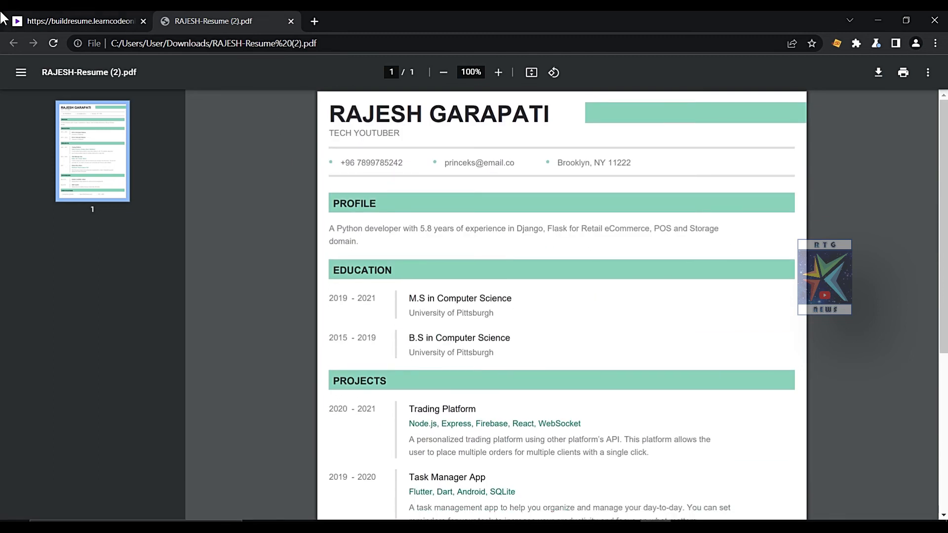
click(74, 11)
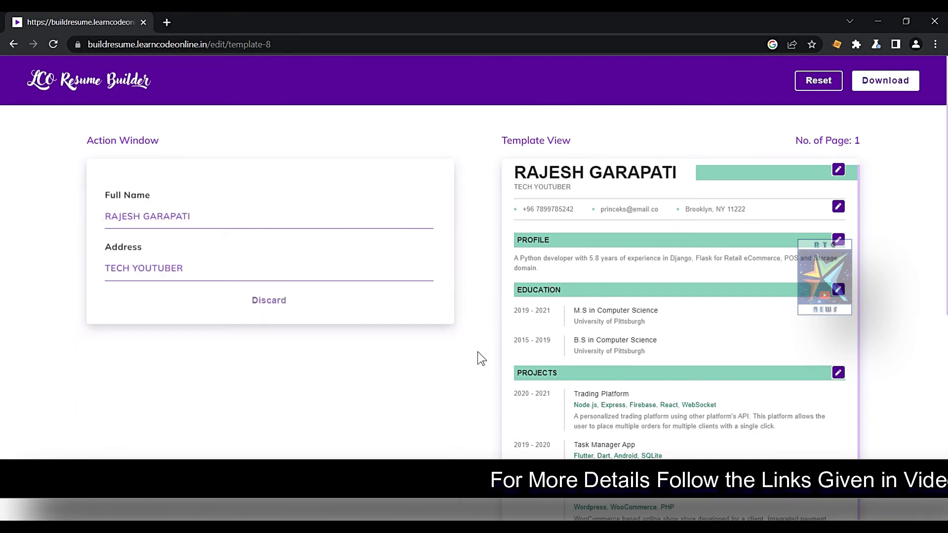
scroll(478, 352, down, 2)
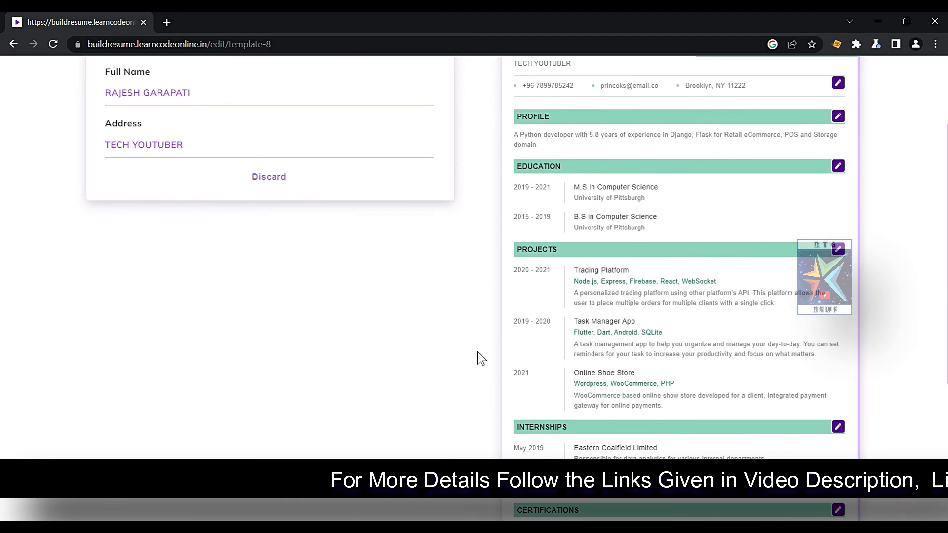
scroll(478, 351, down, 1)
scroll(478, 351, up, 4)
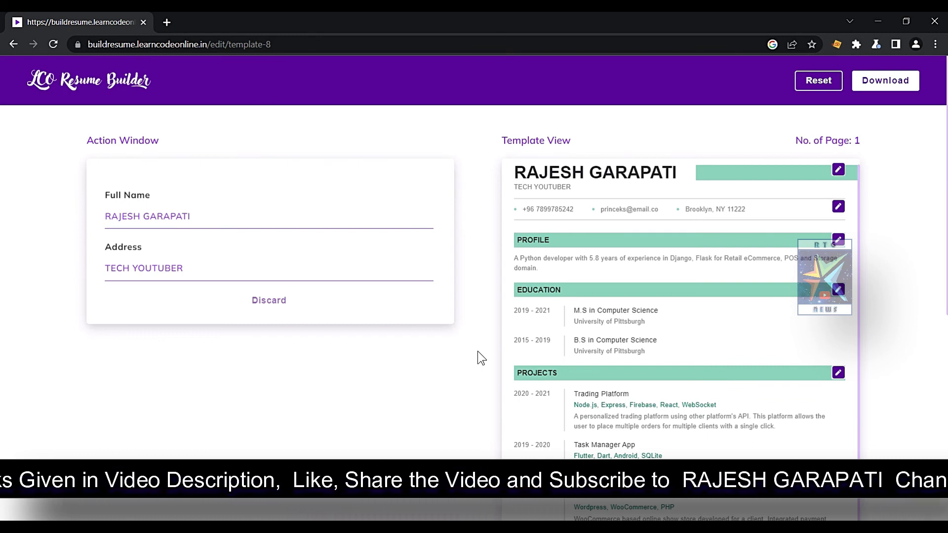
scroll(477, 351, down, 5)
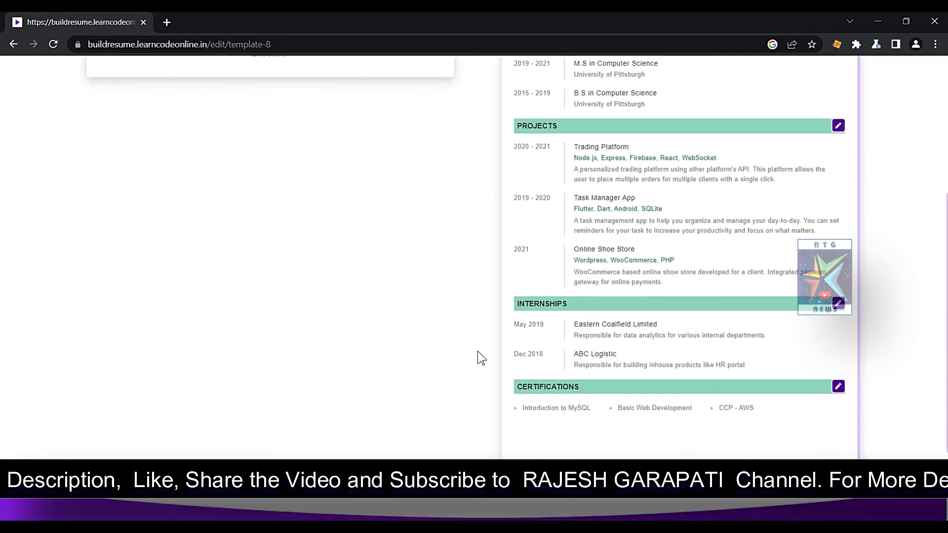
scroll(478, 352, up, 5)
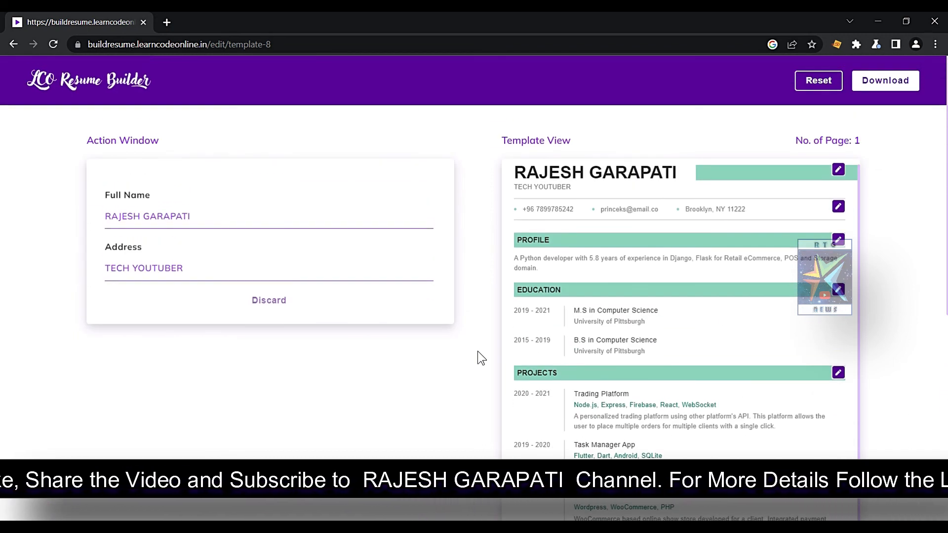